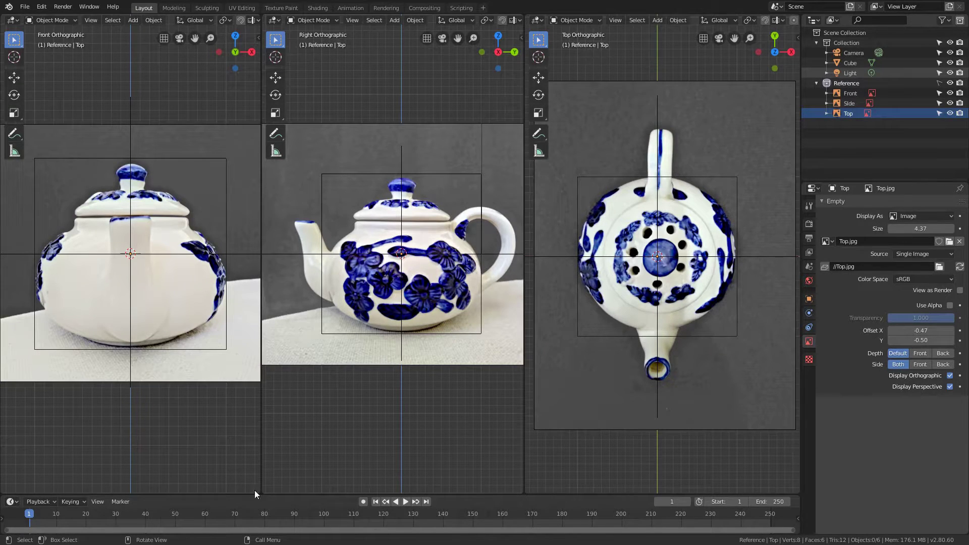
Join the Right and Top views into the Front view and collapse the Timeline
drag(258, 494, 394, 303)
drag(524, 493, 666, 303)
scroll(400, 253, up, 1)
drag(663, 494, 663, 534)
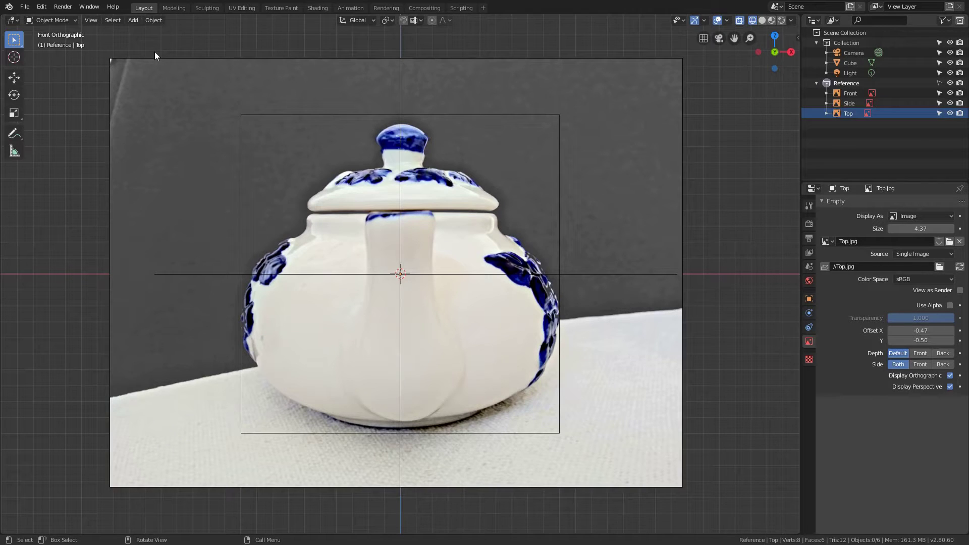
Select Cube, then the Side reference, and extend the selection with Light and Camera
click(254, 115)
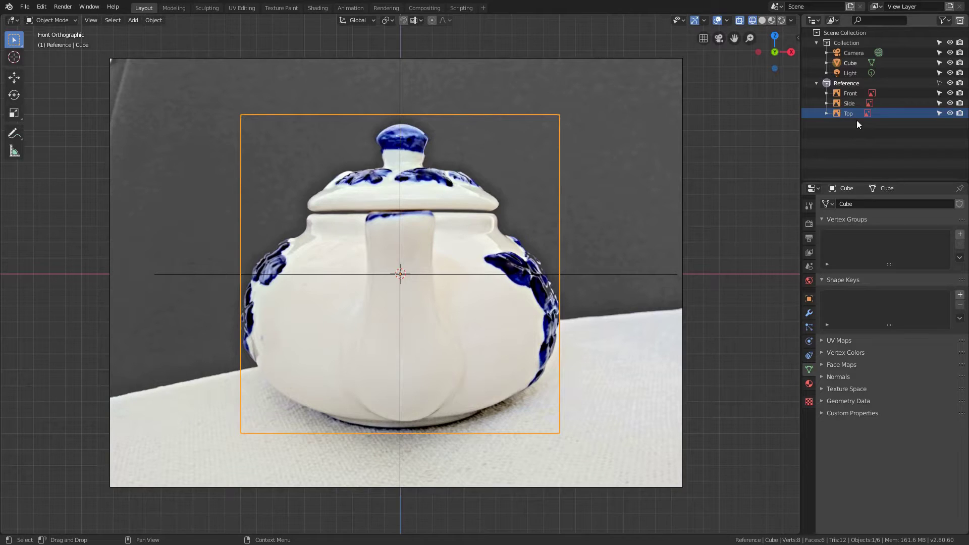
click(850, 105)
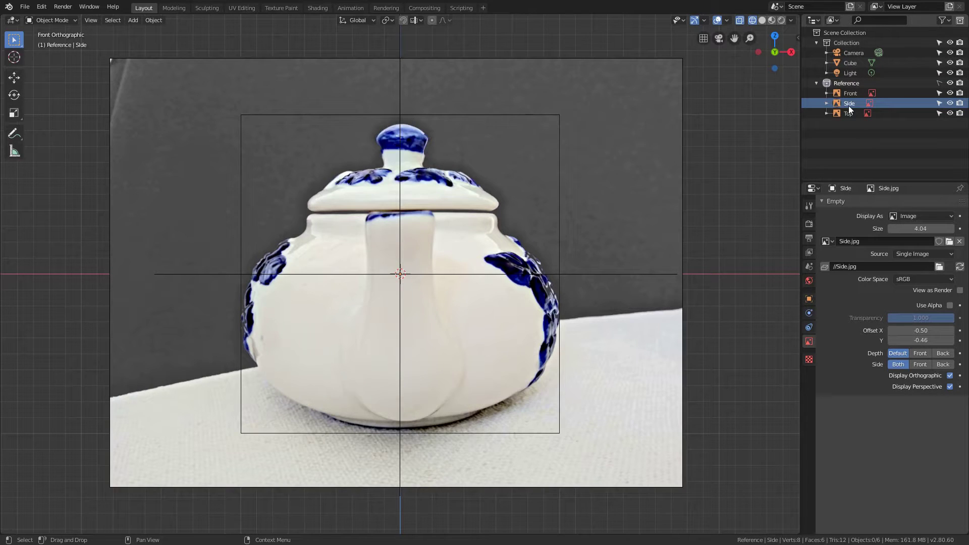
ctrl+click(850, 73)
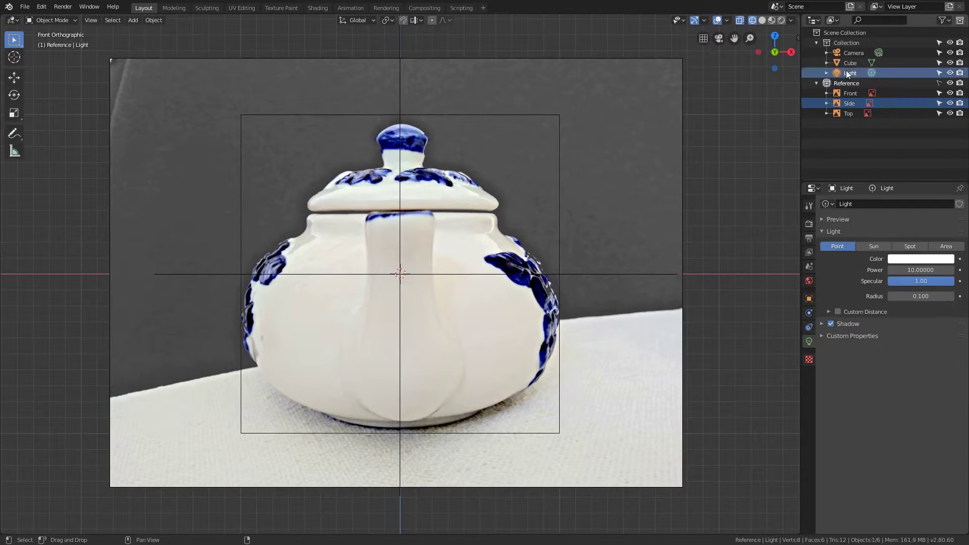
shift+click(861, 55)
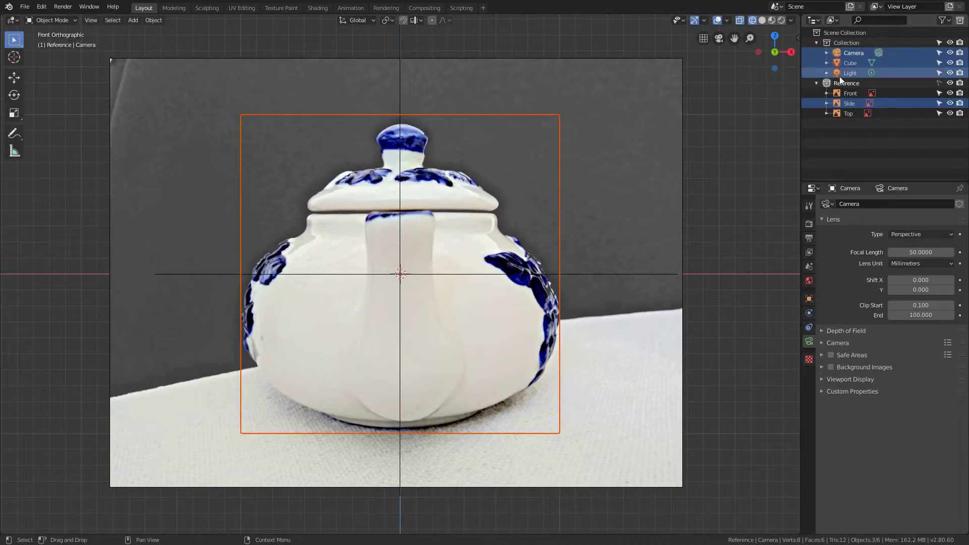
Deselect everything, open the sidebar and browse Item, Tool and View tabs, ending on View
key(alt+a)
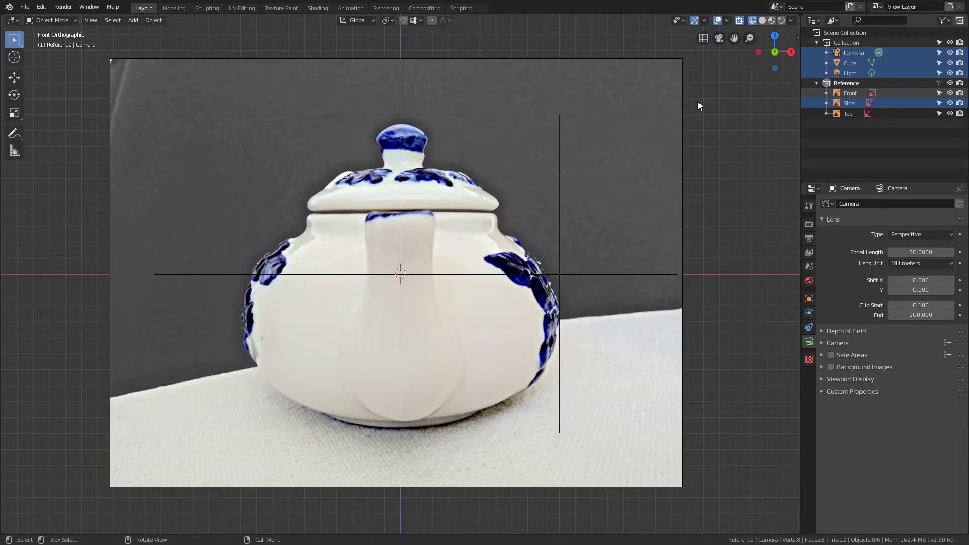
key(n)
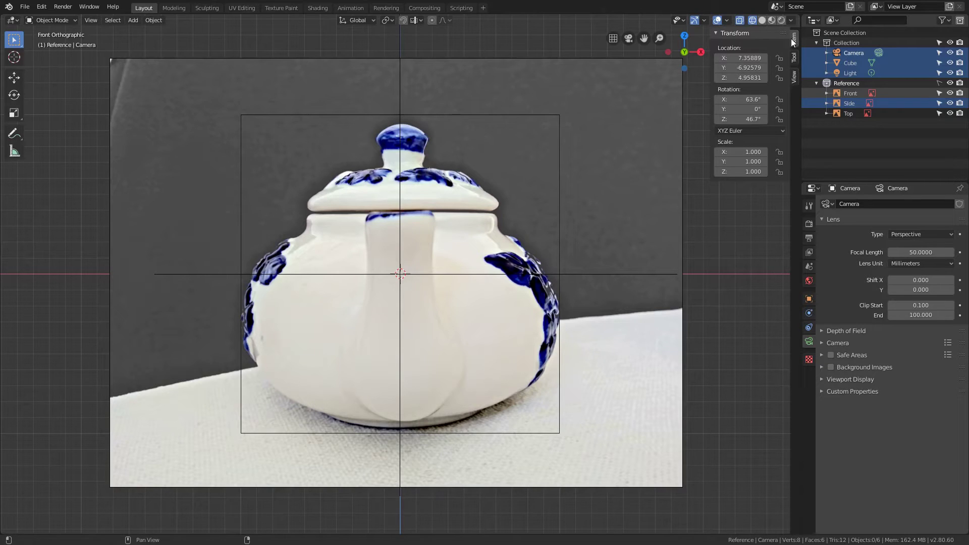
click(793, 61)
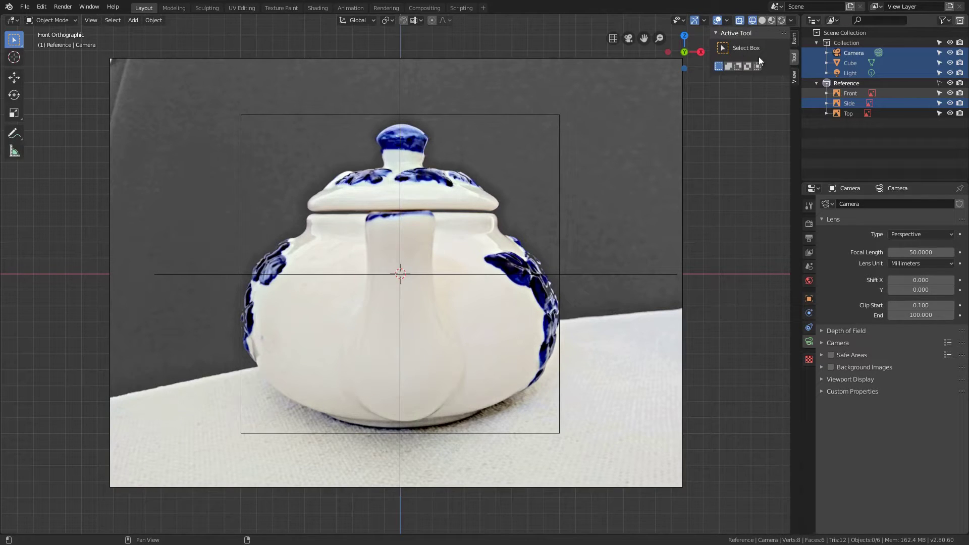
click(795, 76)
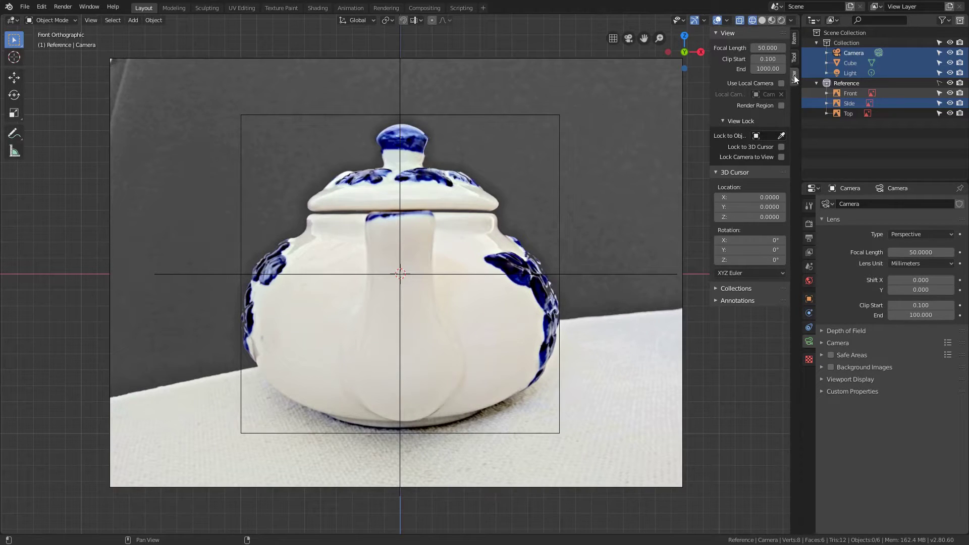
click(794, 57)
click(795, 41)
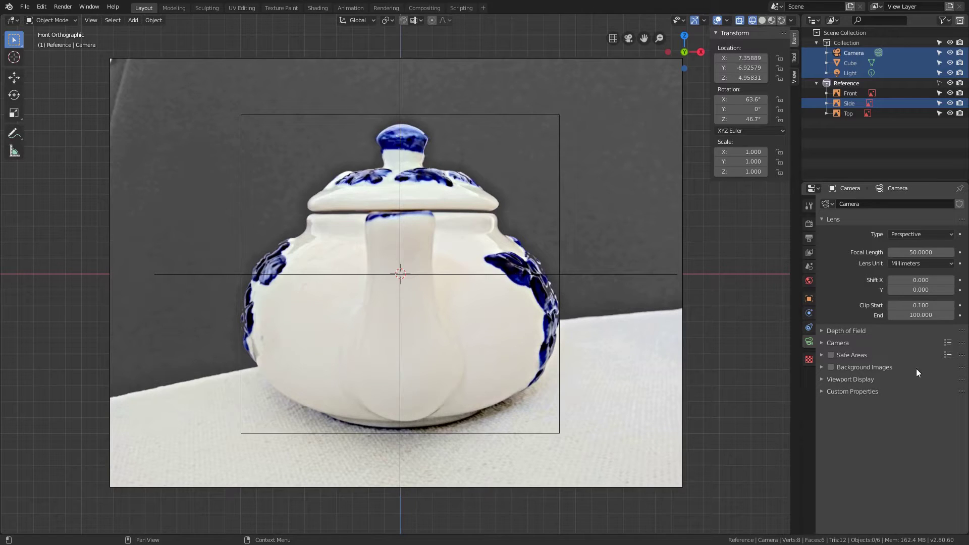
click(794, 76)
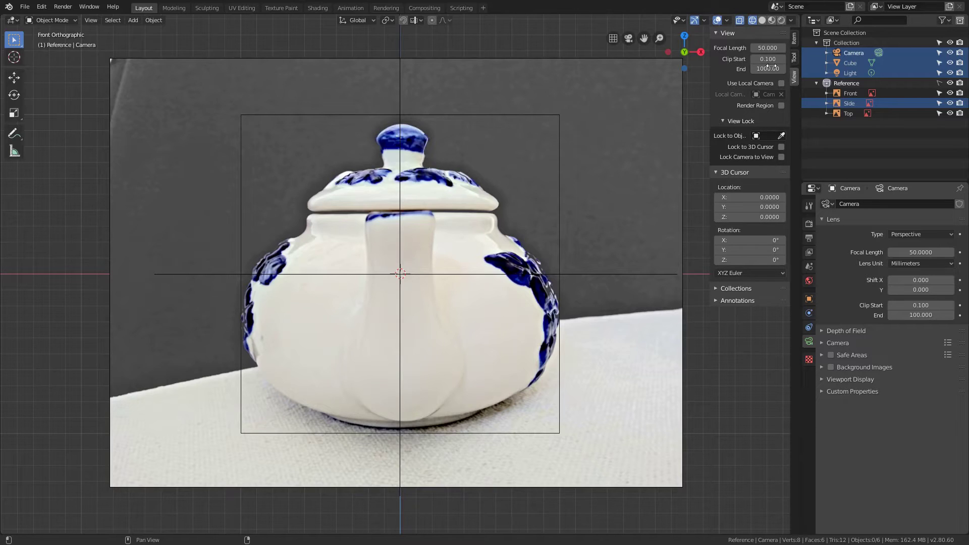
click(794, 58)
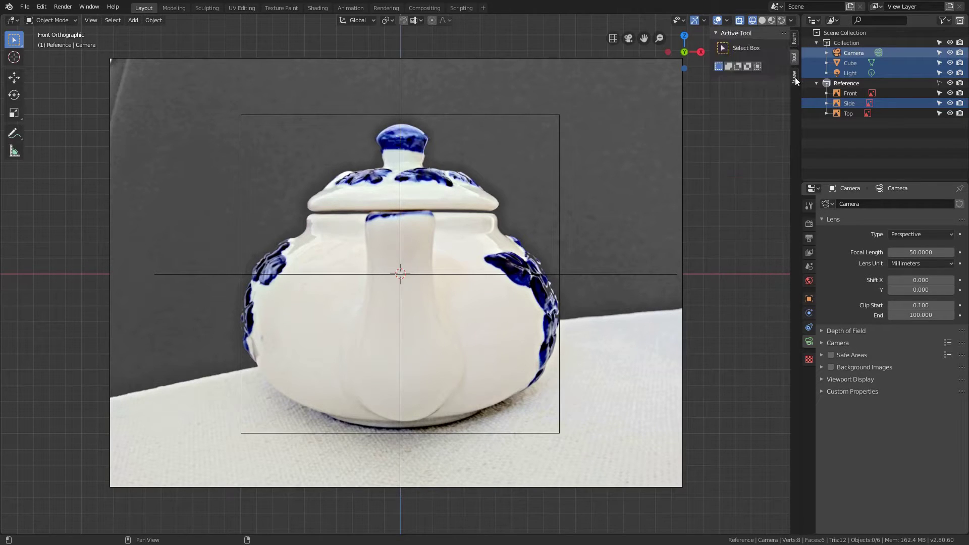
click(793, 76)
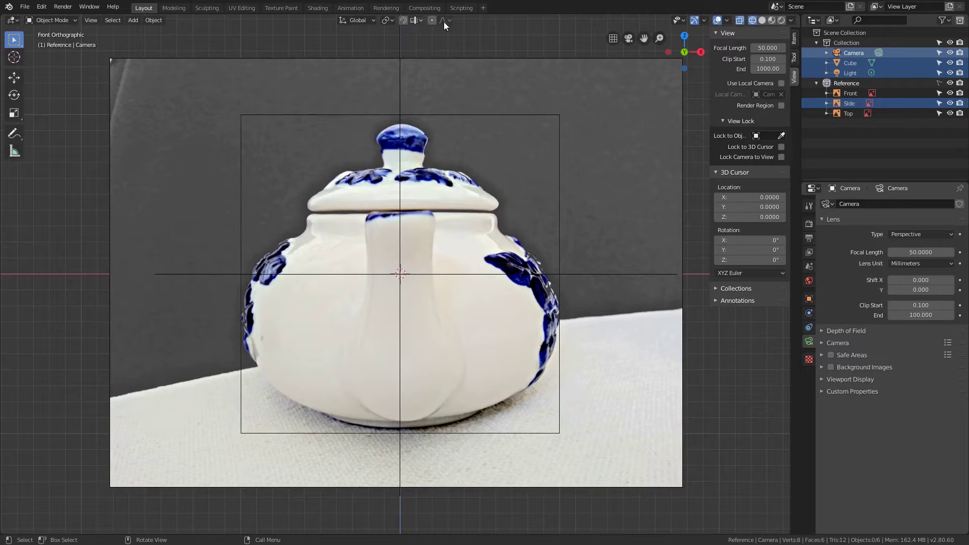
right_click(677, 21)
mouse_move(647, 22)
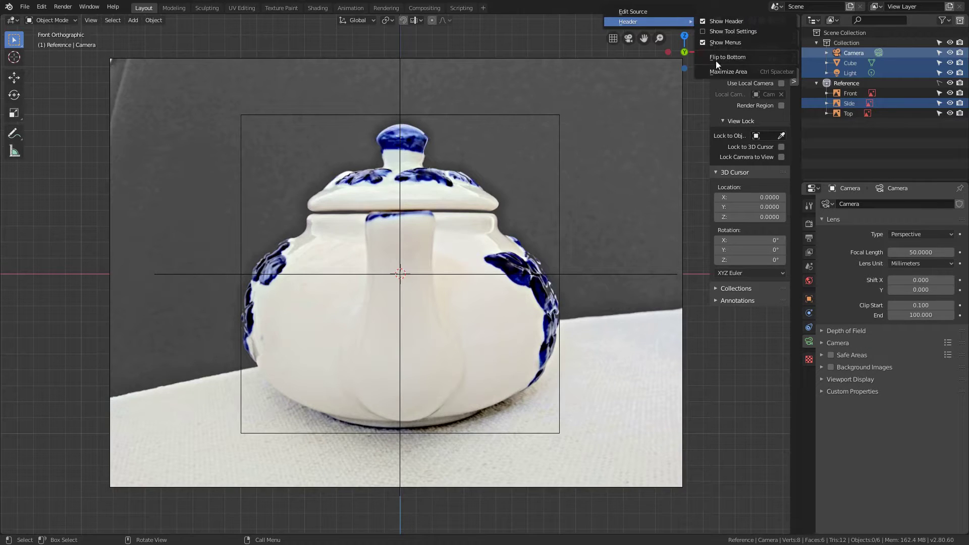
click(733, 59)
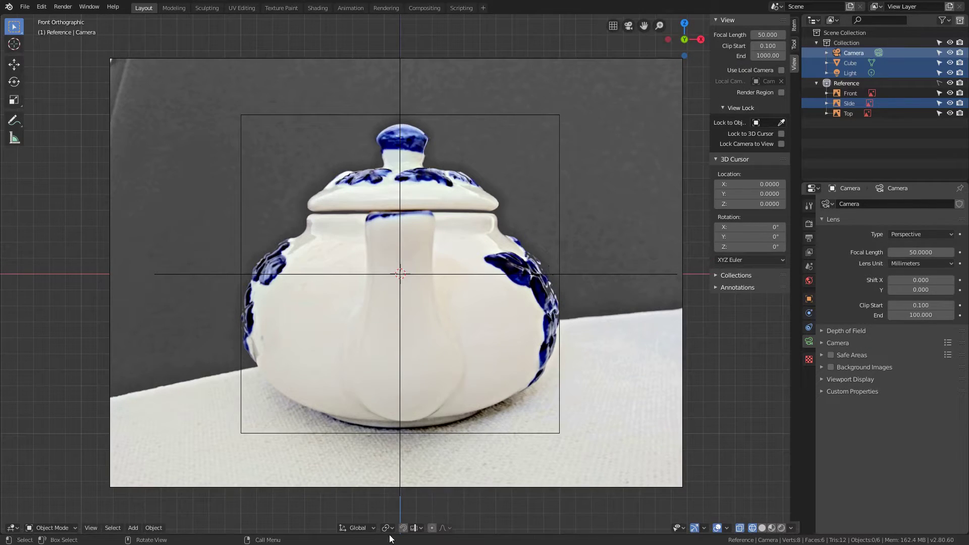
right_click(360, 533)
mouse_move(326, 533)
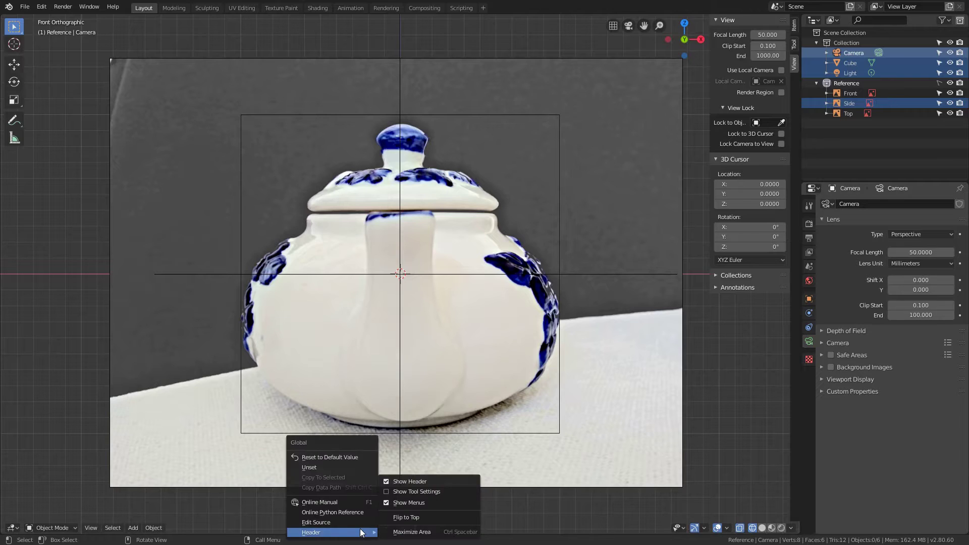
click(433, 519)
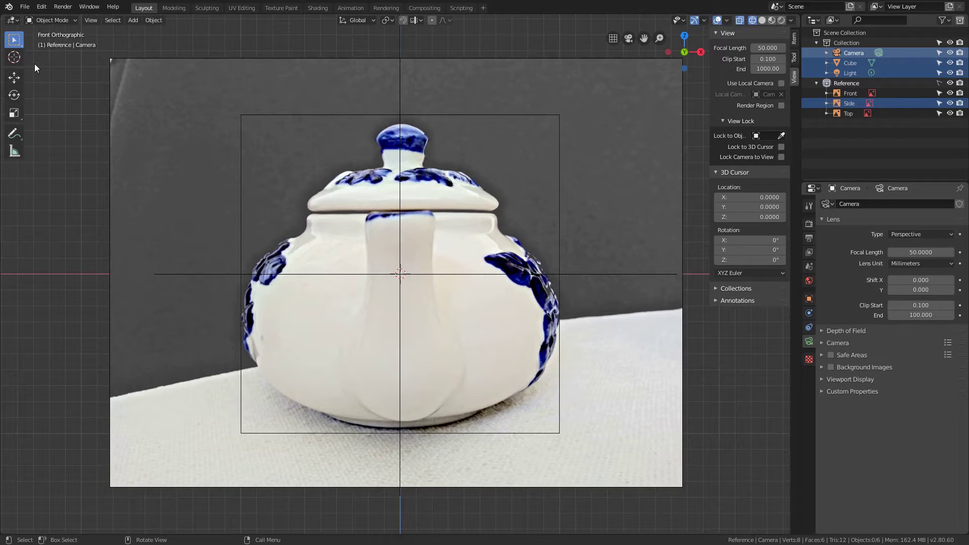
Cycle through the Move, Scale and Rotate tools, leaving Scale active
click(13, 83)
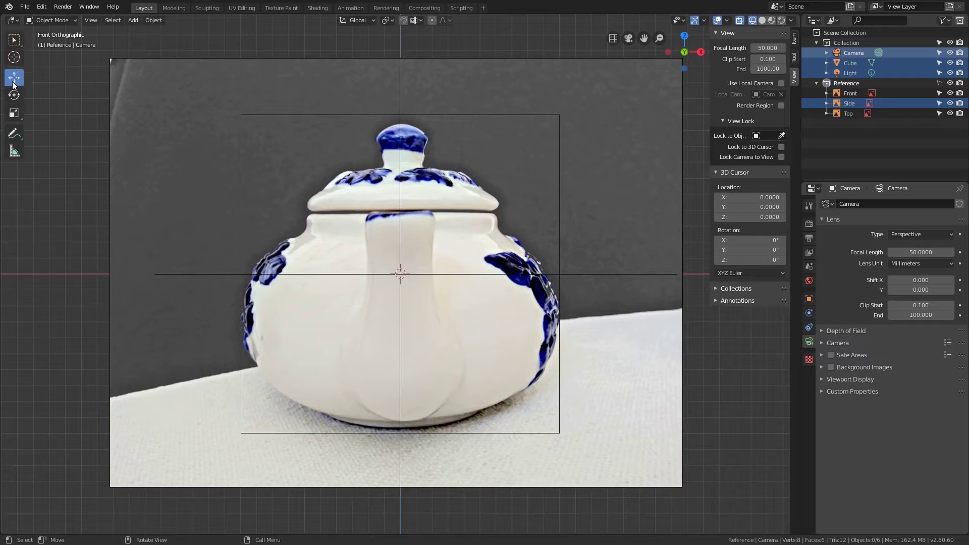
click(14, 115)
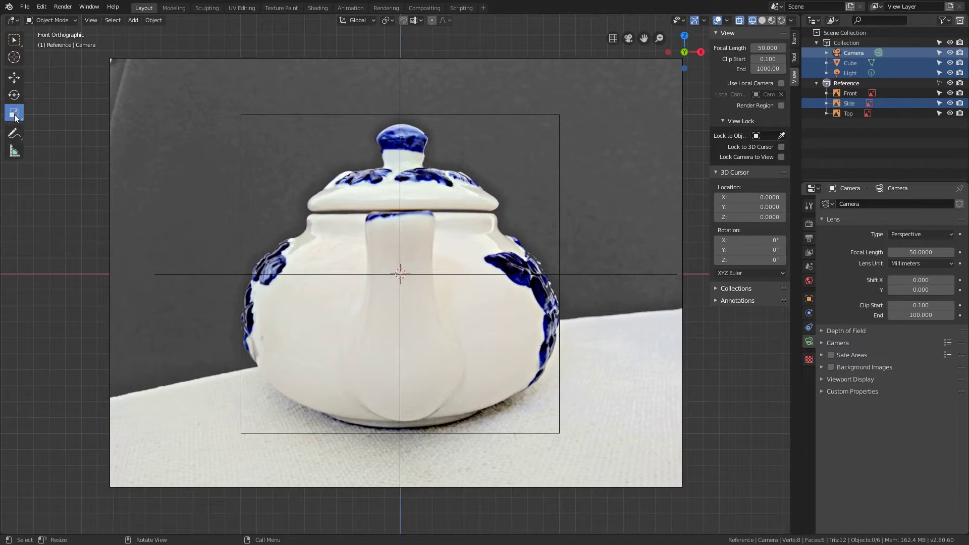
click(14, 79)
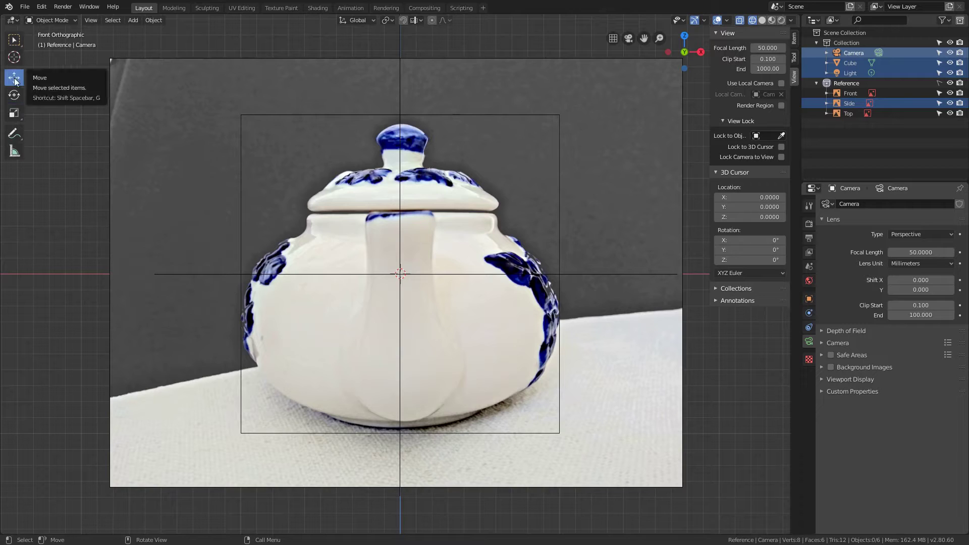
click(14, 97)
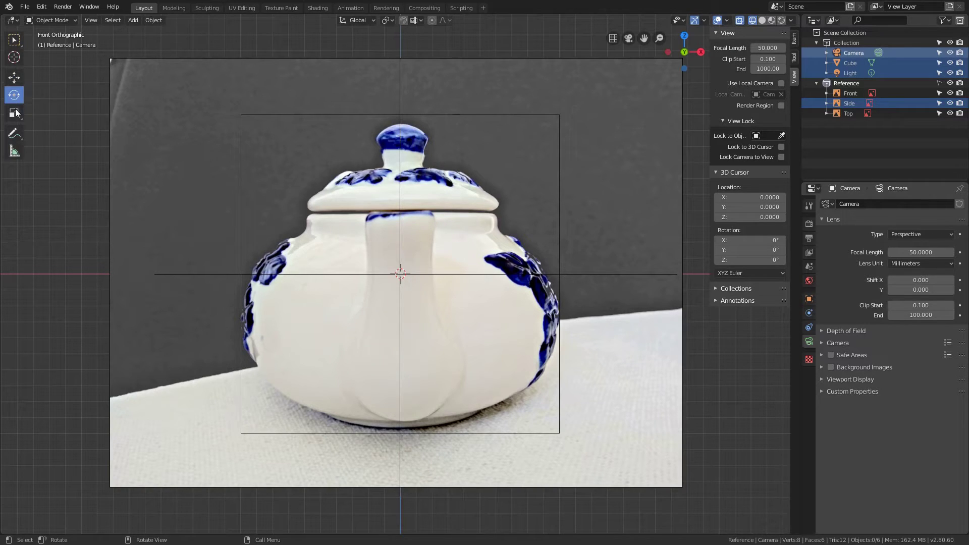
click(15, 113)
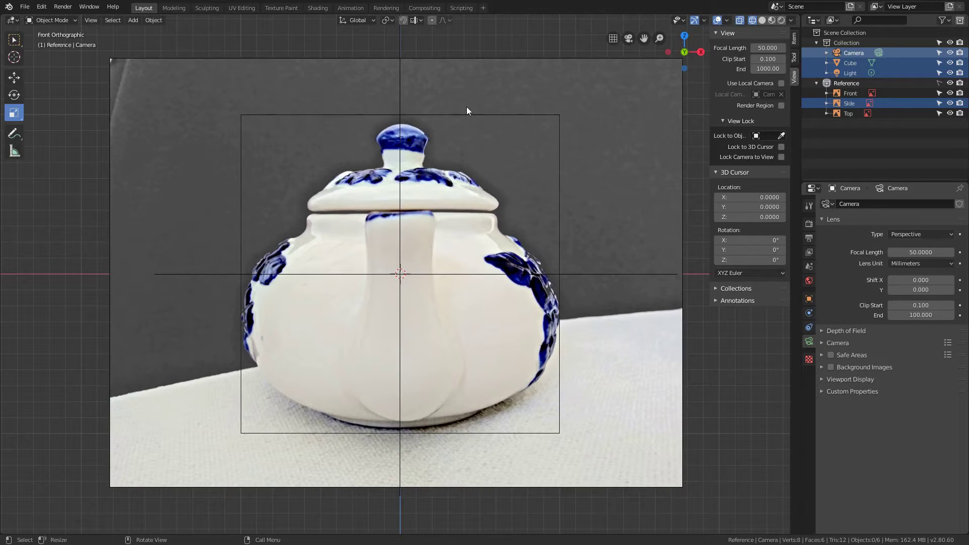
Select only the Cube, view the Tool settings in both panels, then its transforms
click(412, 115)
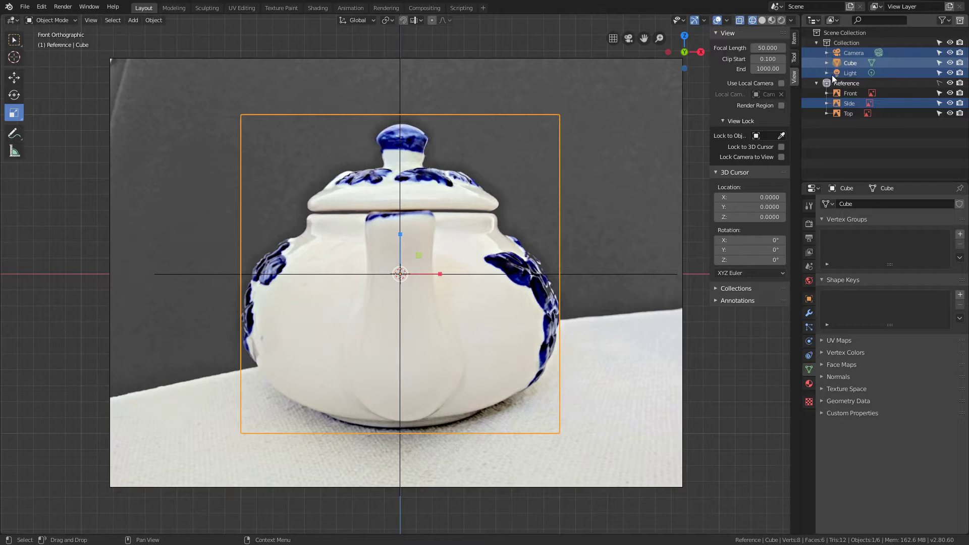
click(850, 144)
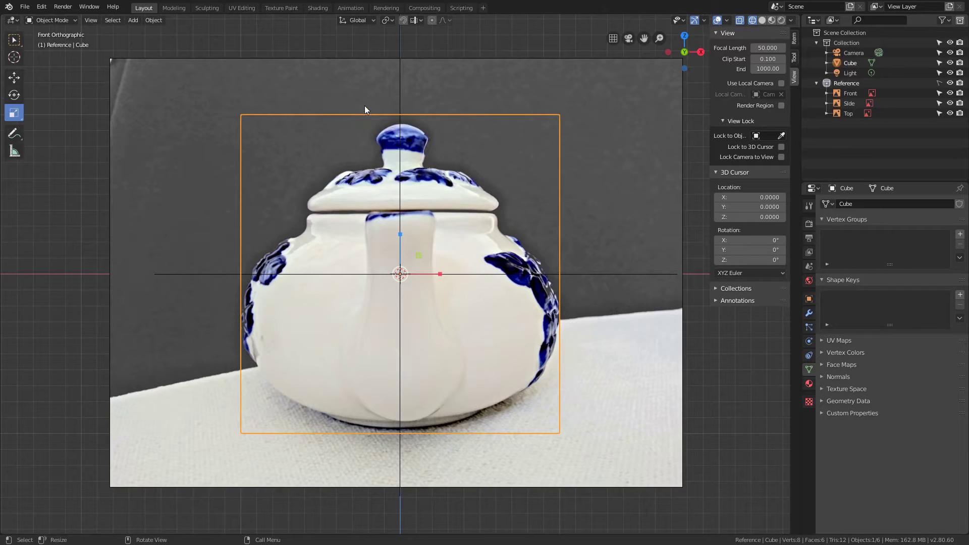
click(794, 60)
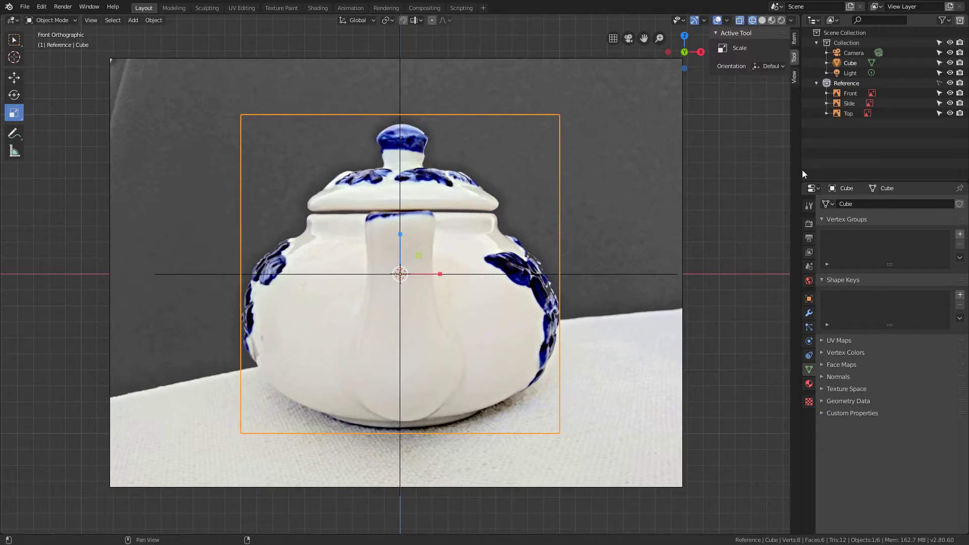
click(817, 205)
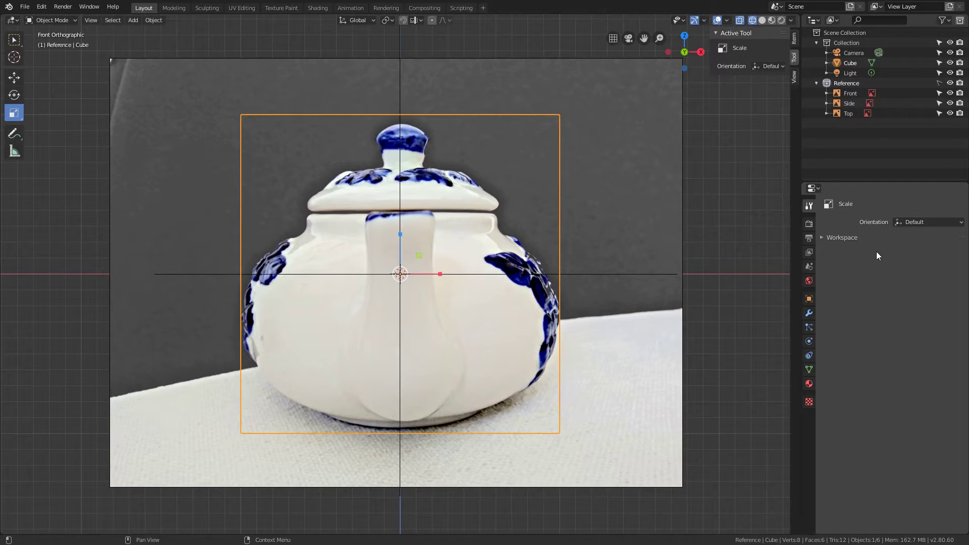
click(795, 41)
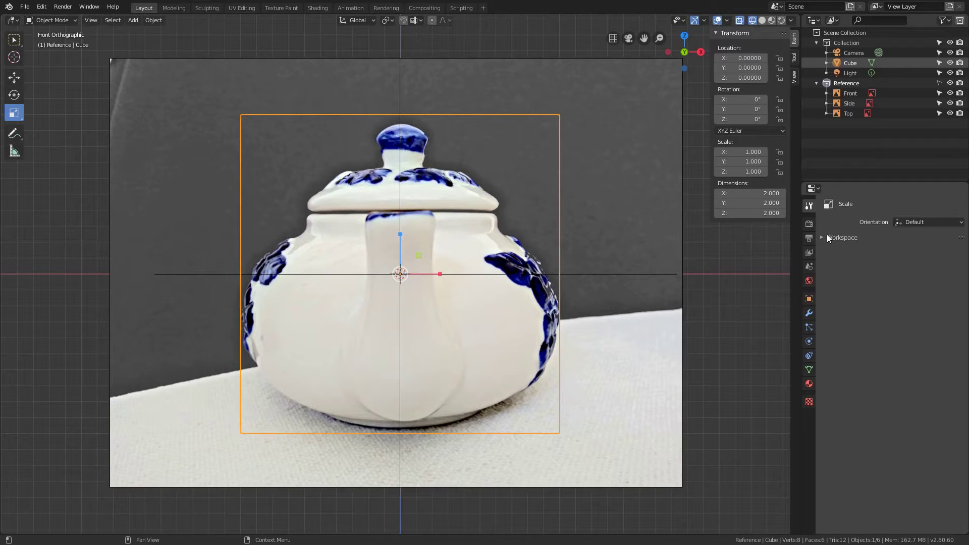
click(808, 301)
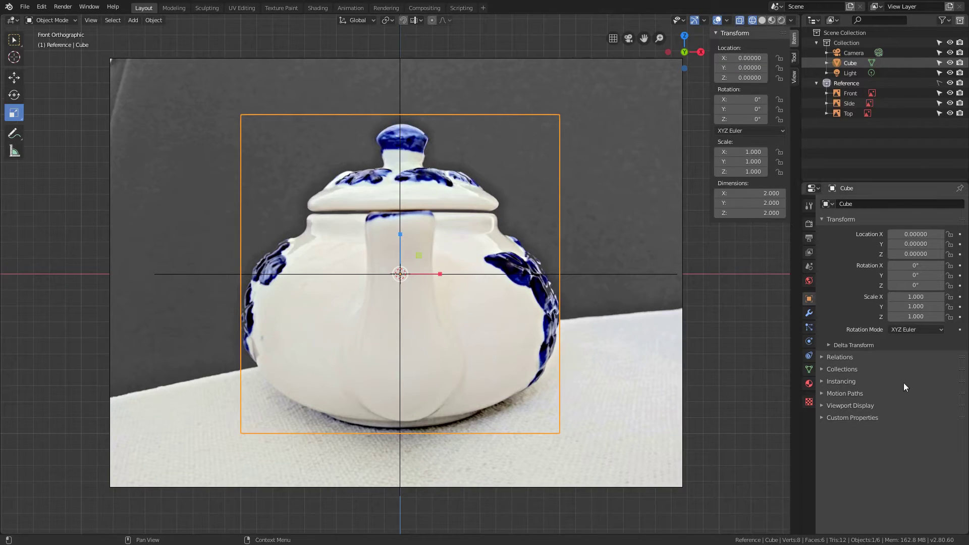
click(829, 361)
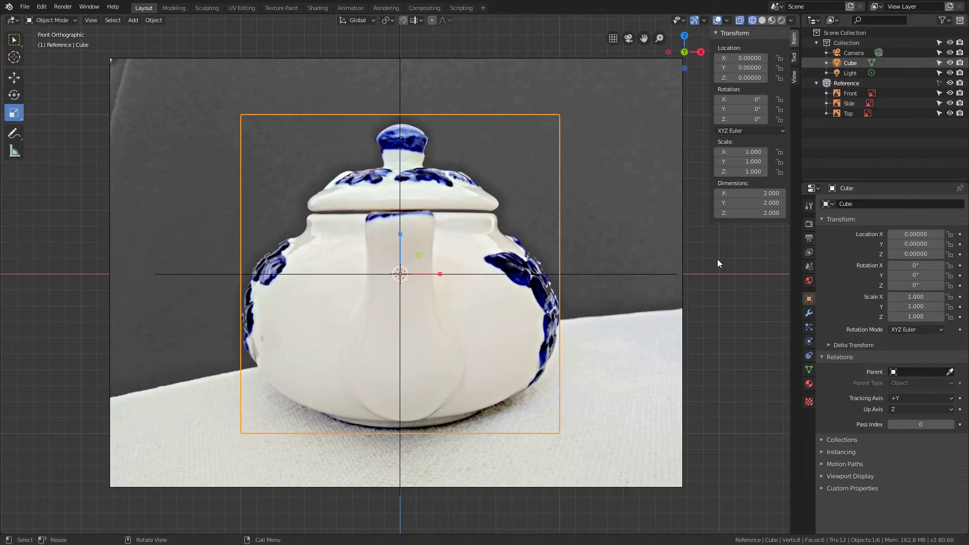
key(n)
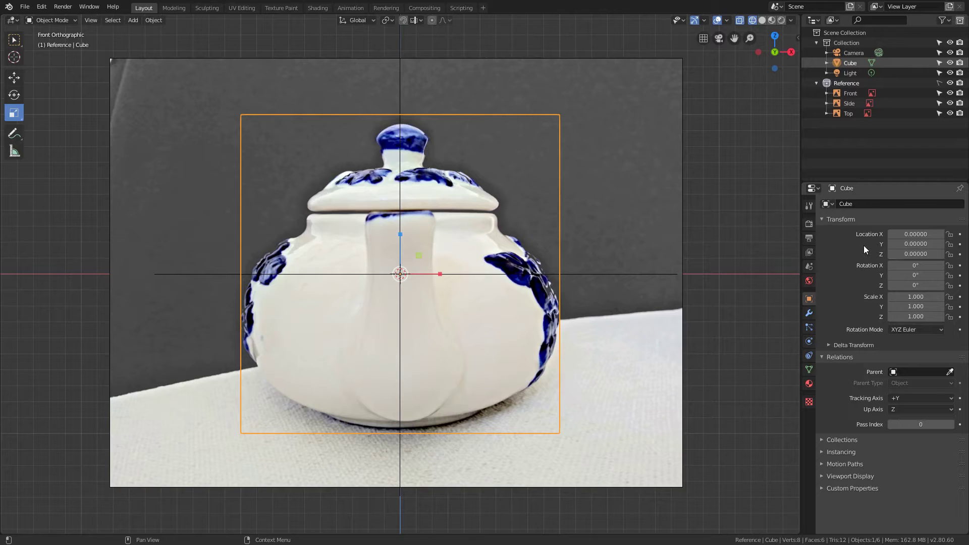
click(809, 206)
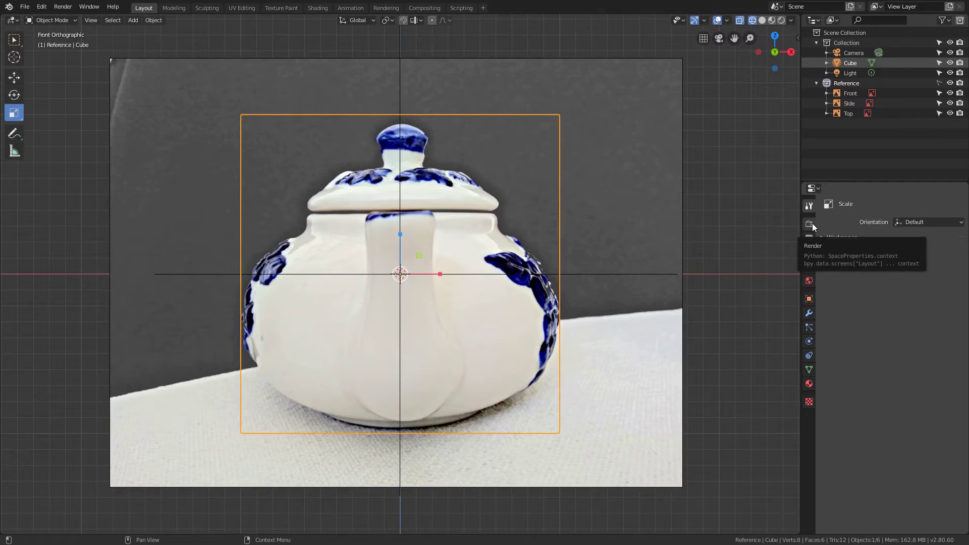
click(809, 298)
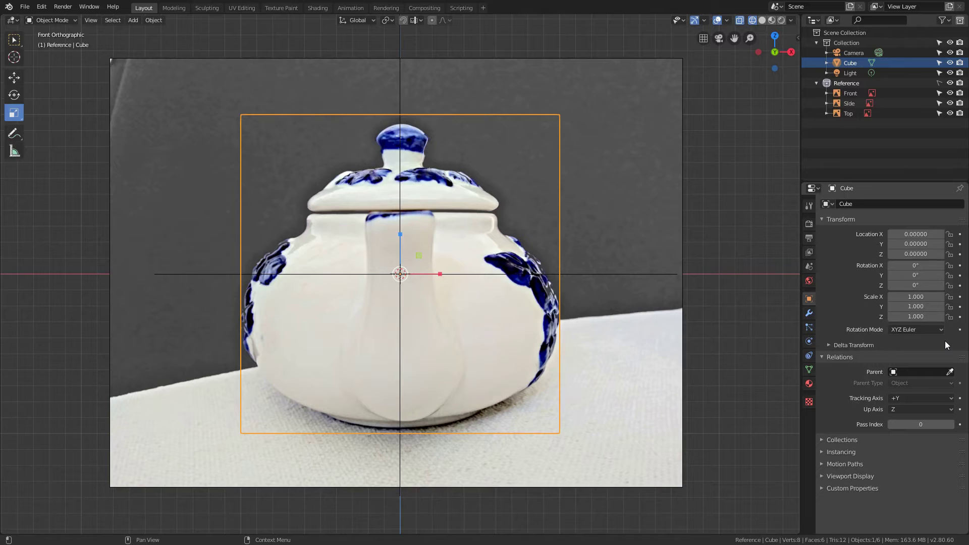
click(855, 74)
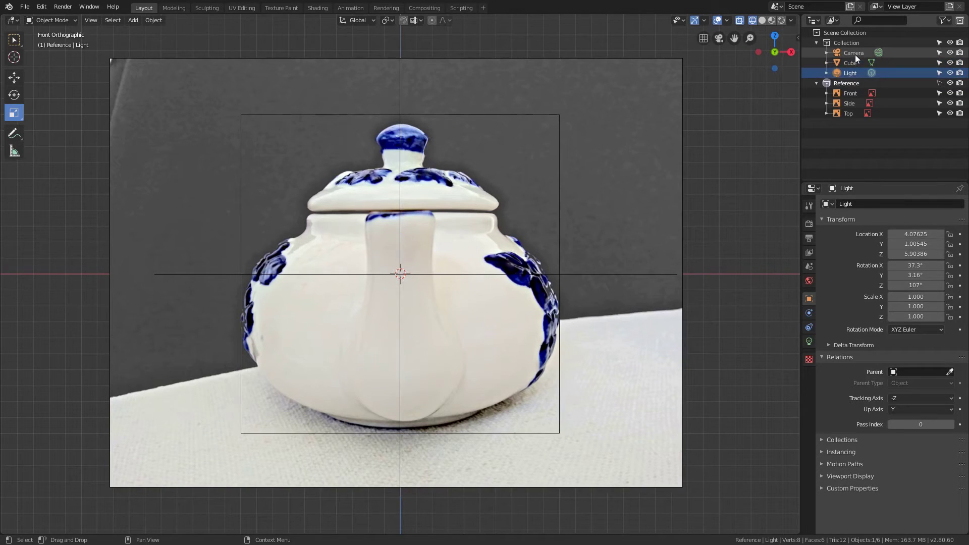
click(855, 54)
click(855, 74)
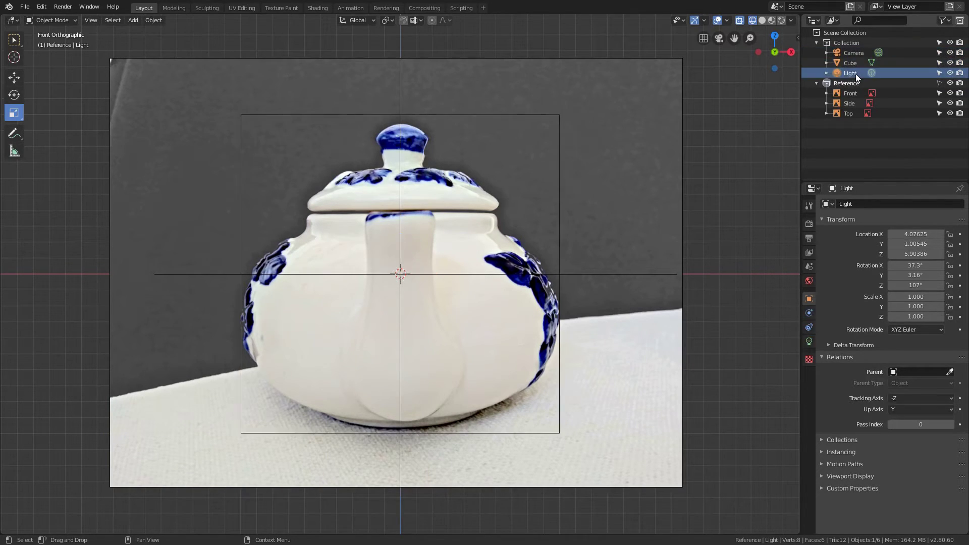
click(846, 94)
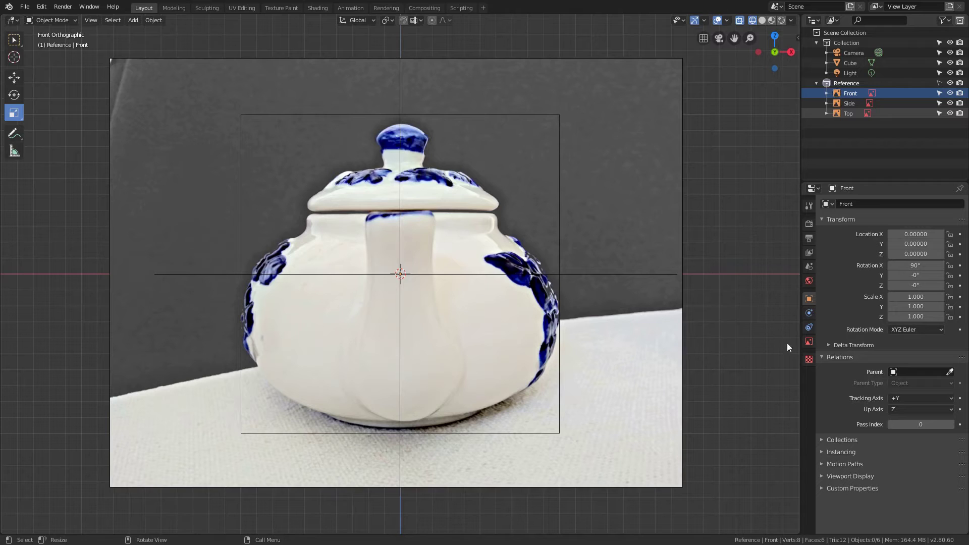
click(809, 342)
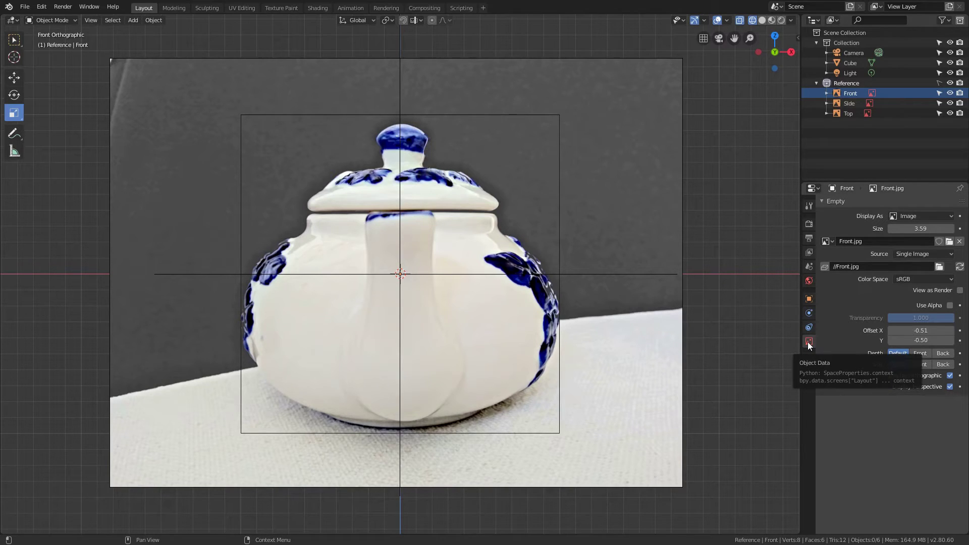
click(810, 298)
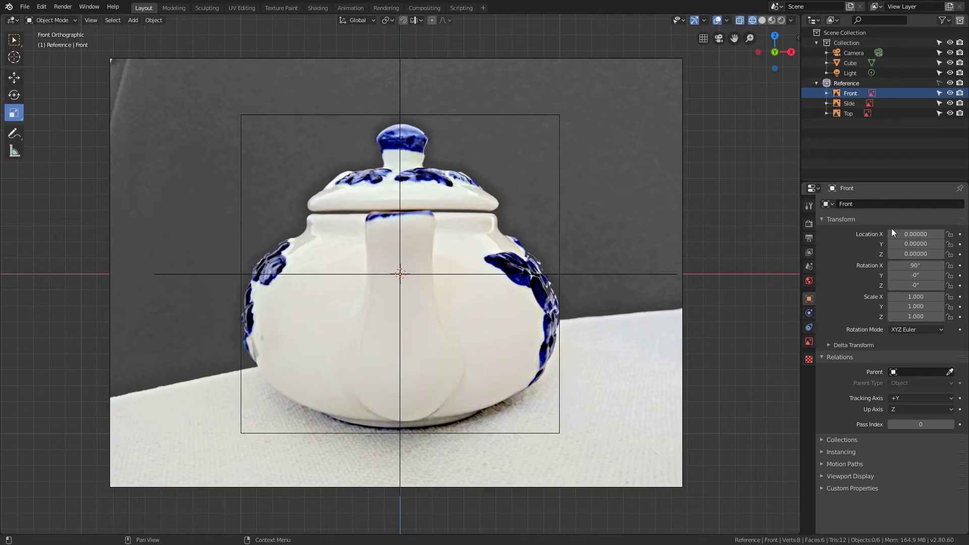
click(810, 343)
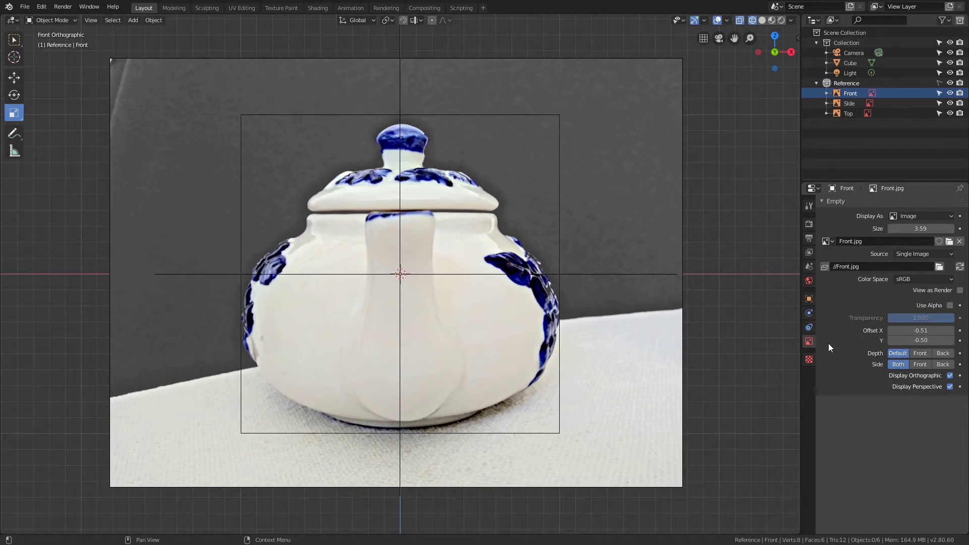
click(852, 61)
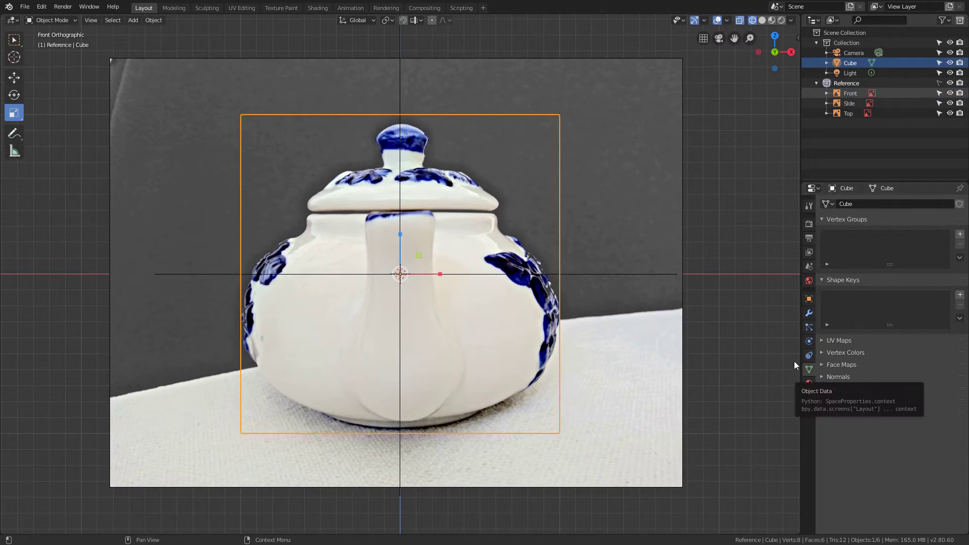
click(808, 298)
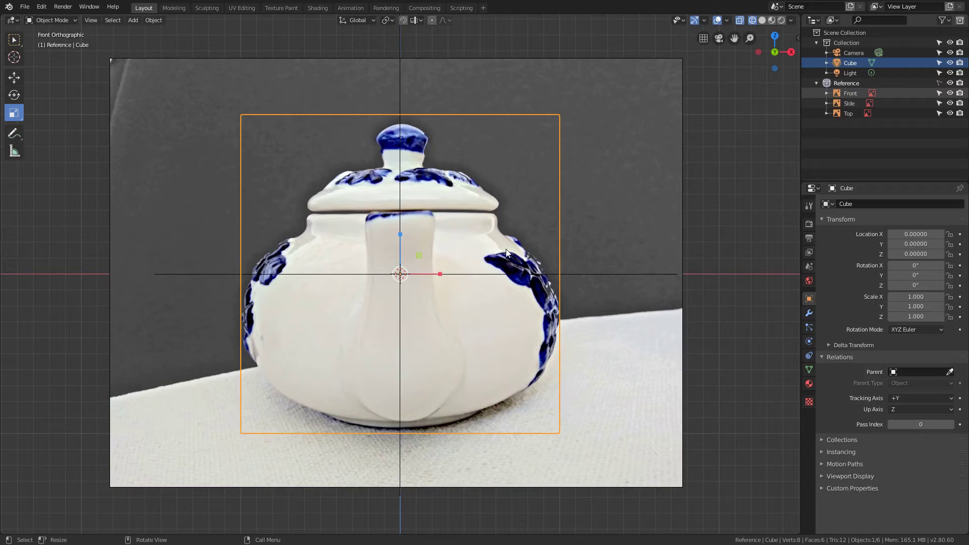
key(g)
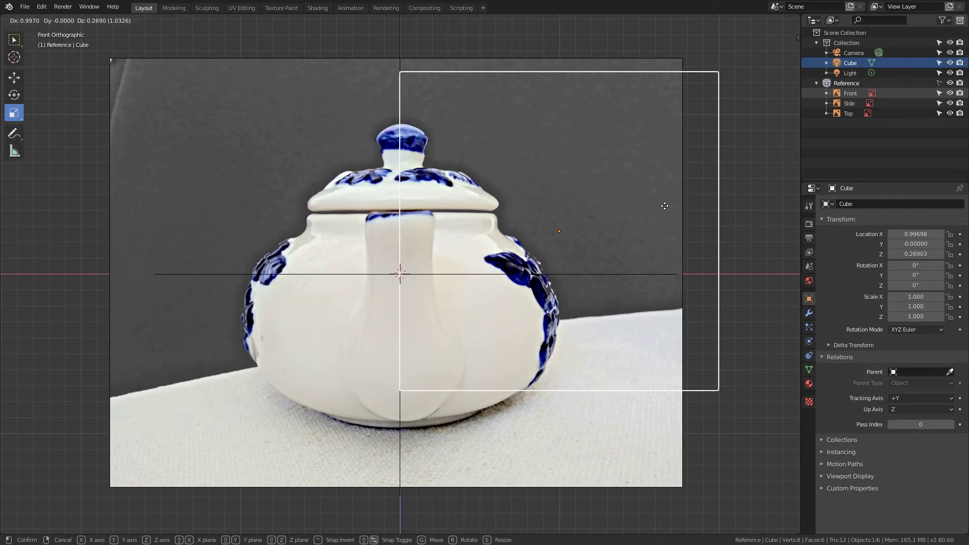
Place the cube at about X 0.997, Z 0.269, cancel a second move, and show the sidebar
click(664, 205)
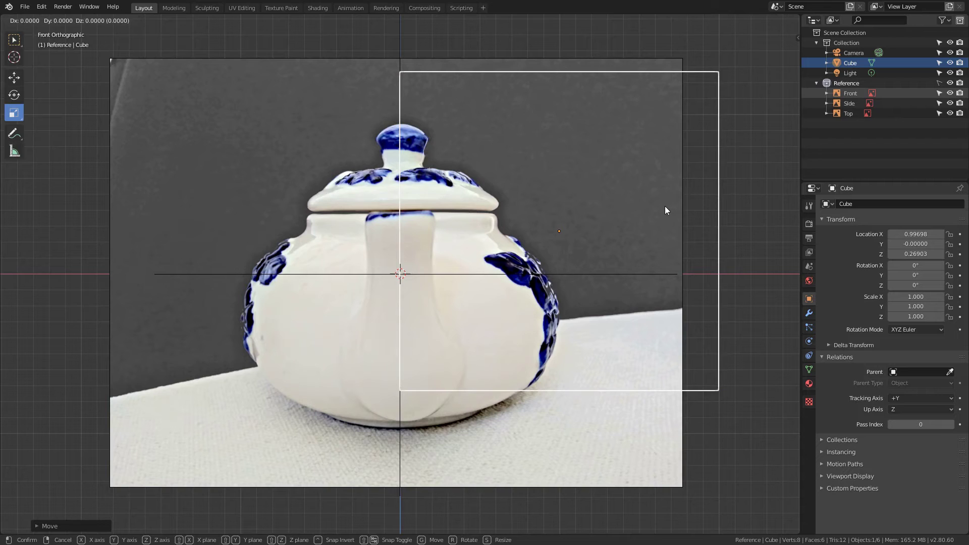
key(Escape)
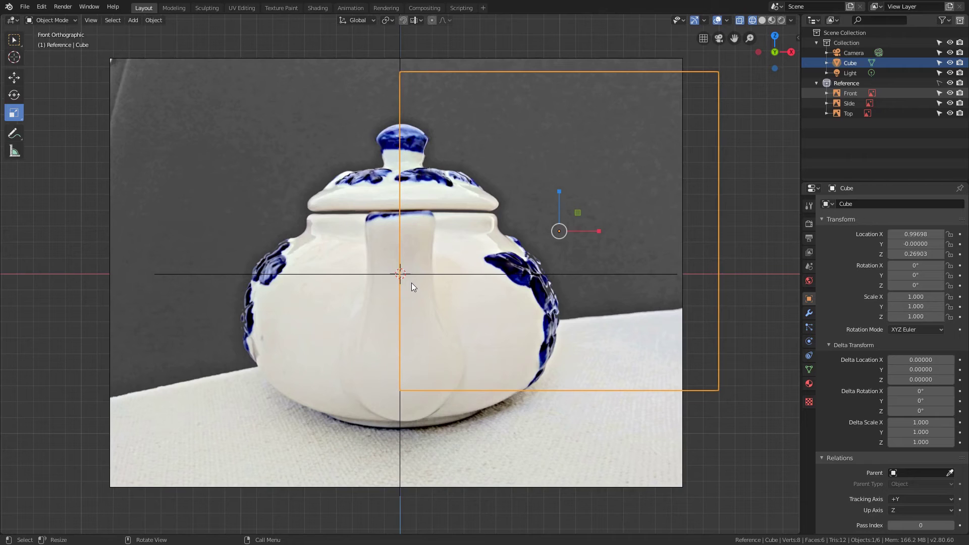
key(n)
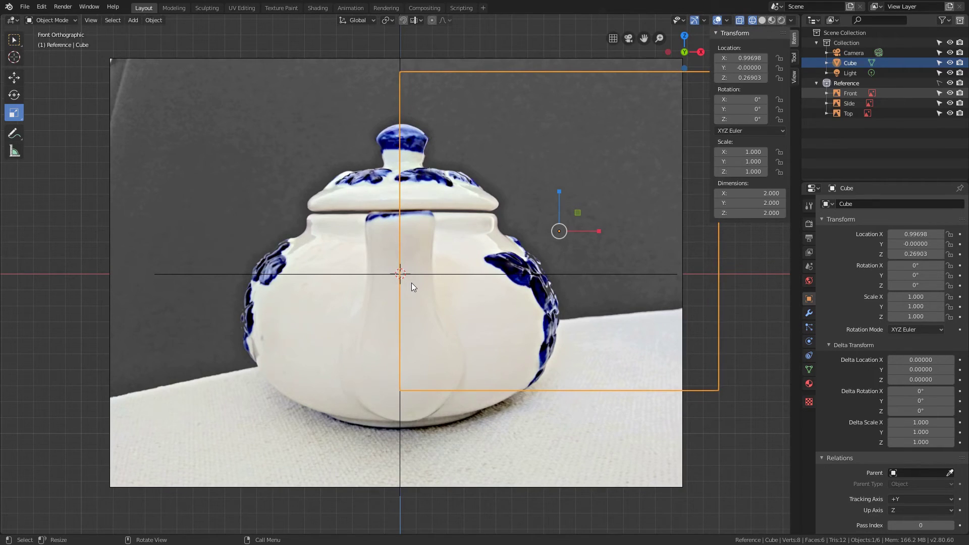
Show the View tab's 3D cursor settings and place the cursor above-left of the teapot
click(793, 78)
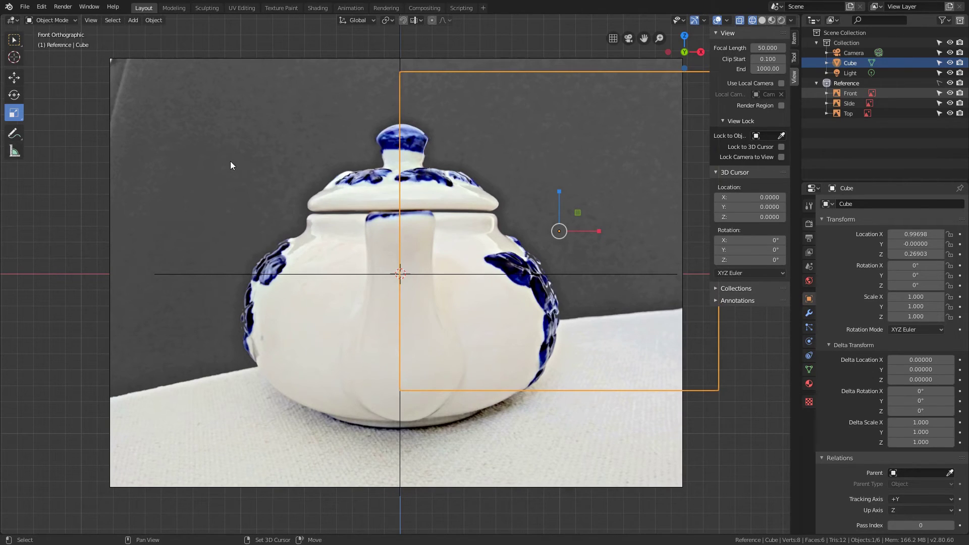
shift+right_click(168, 118)
mouse_move(312, 95)
middle_down()
mouse_move(270, 187)
mouse_move(371, 148)
middle_up()
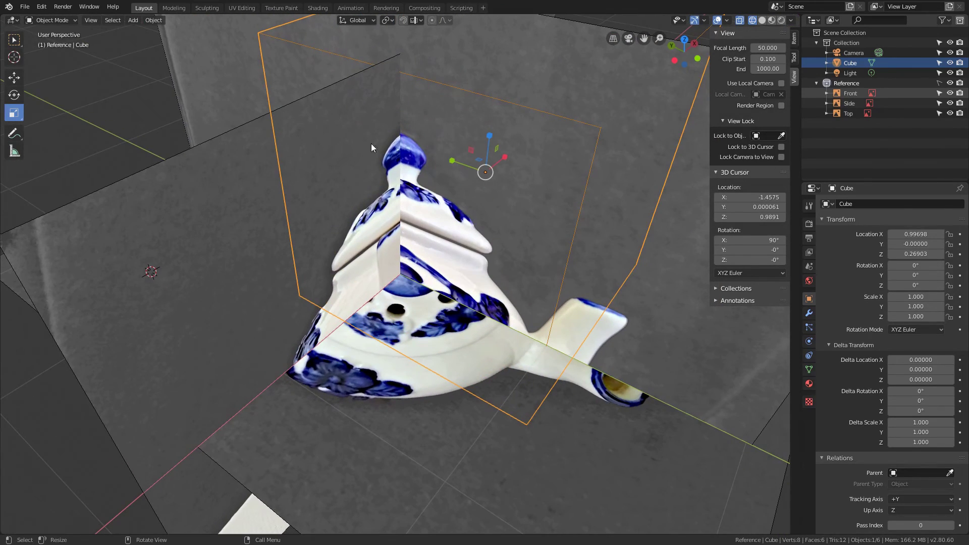
Relocate the 3D cursor to about X −1.23, Y 0.37, Z 1.47 among the reference planes
shift+right_click(107, 92)
mouse_move(87, 116)
middle_down()
mouse_move(121, 135)
mouse_move(199, 123)
middle_up()
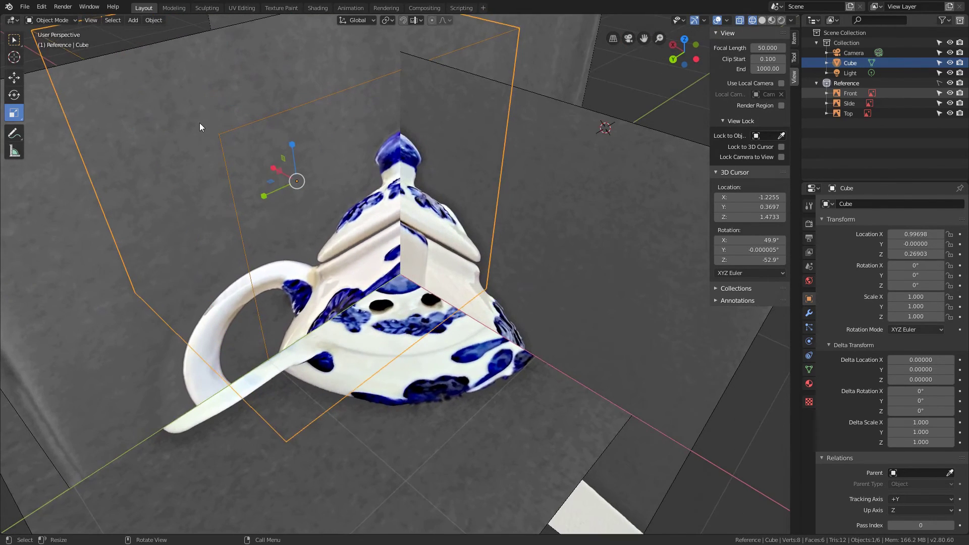
scroll(375, 182, down, 3)
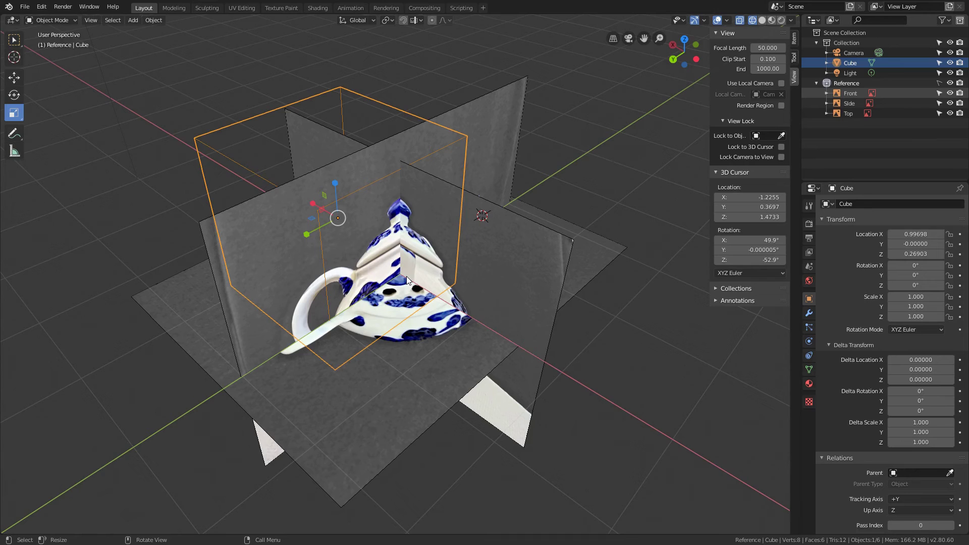
Return to front view and copy the 3D cursor's X location value into Y
key(KP_1)
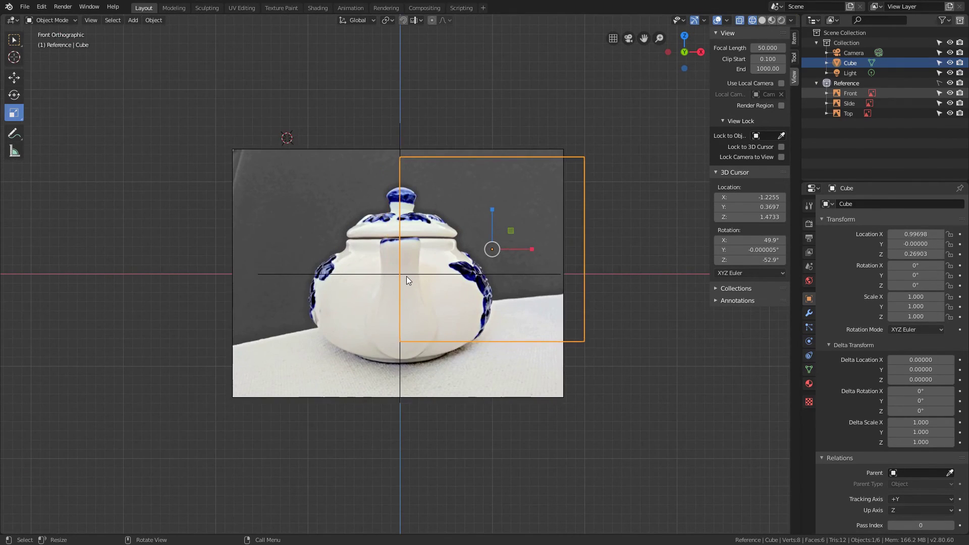
scroll(406, 280, up, 1)
scroll(407, 280, up, 2)
scroll(406, 280, up, 1)
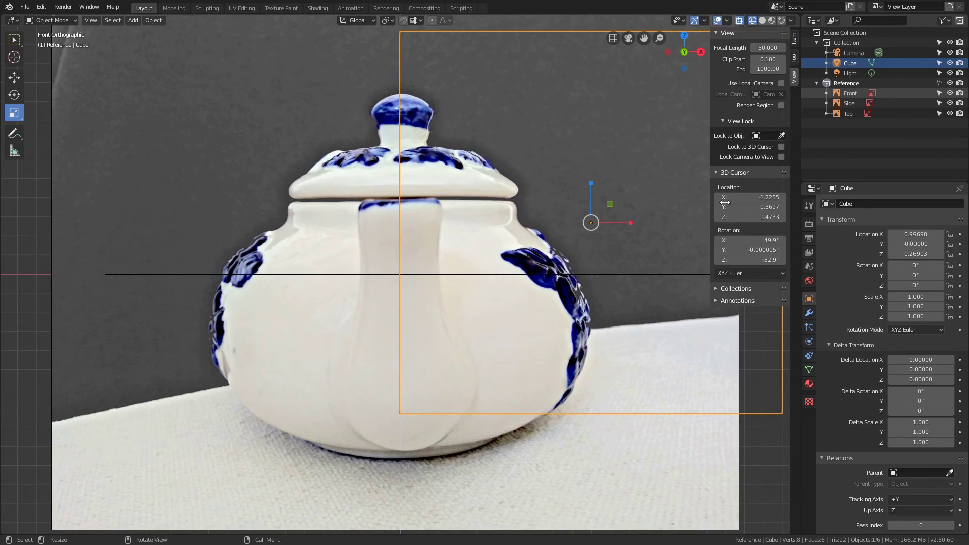
key(ctrl+c)
key(ctrl+v)
click(751, 216)
key(Return)
Snap the 3D cursor to the world origin and the Cube onto it at 0, 0, 0
key(shift+s)
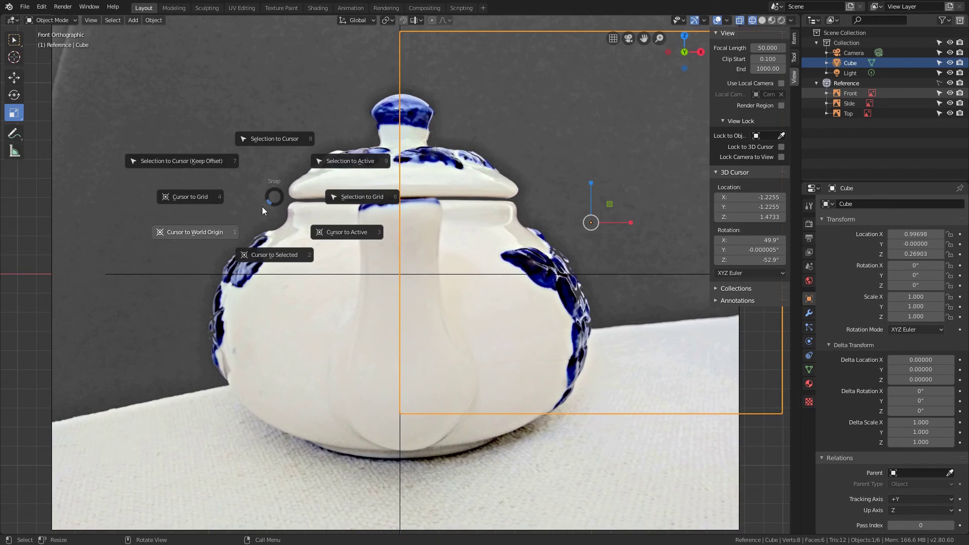
click(195, 232)
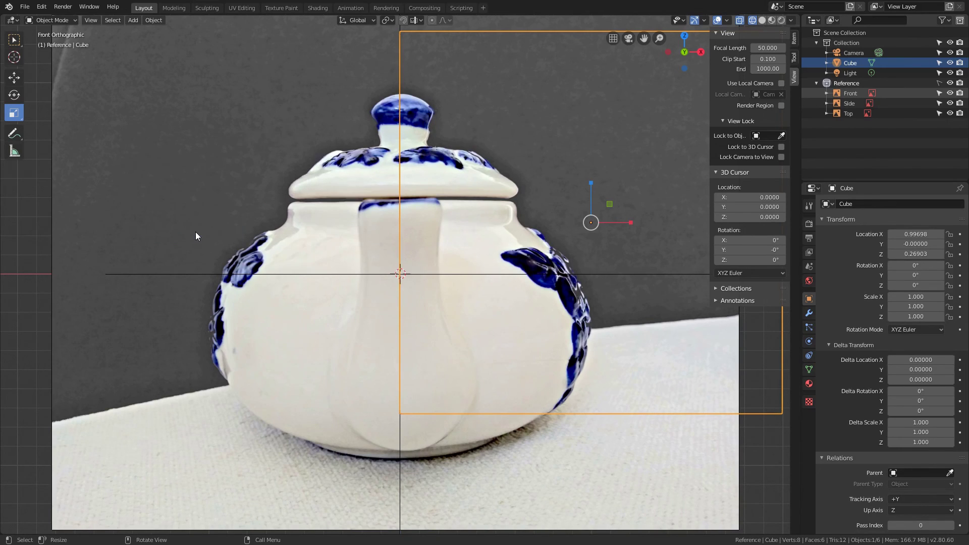
key(shift+s)
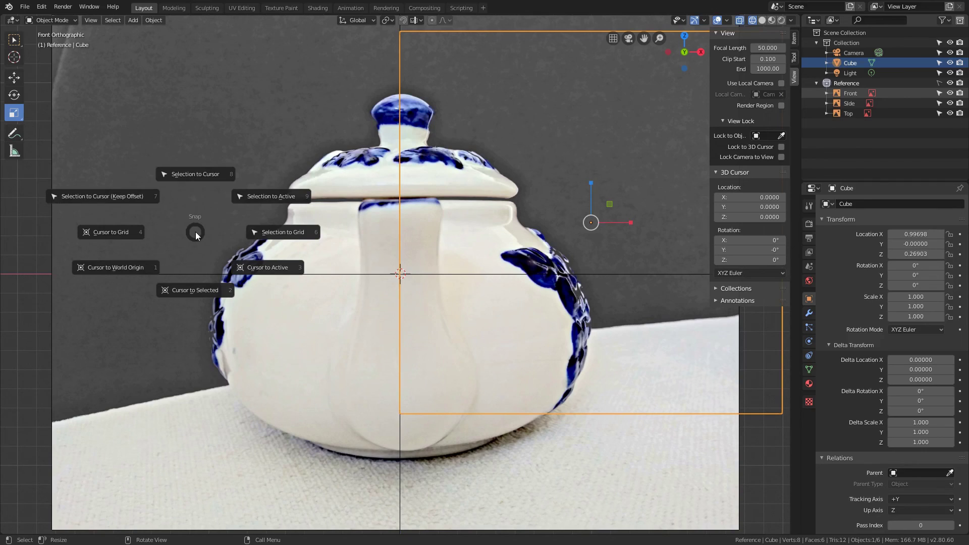
click(195, 174)
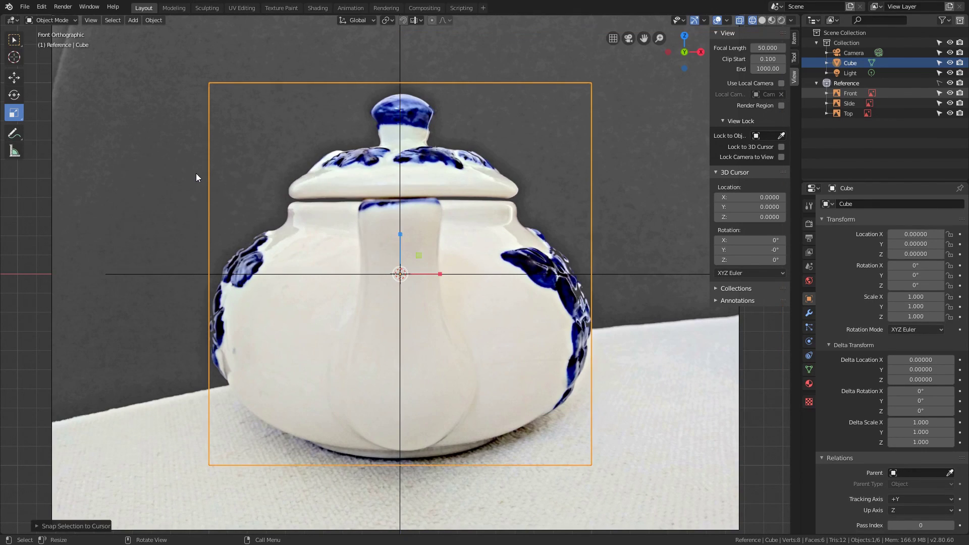